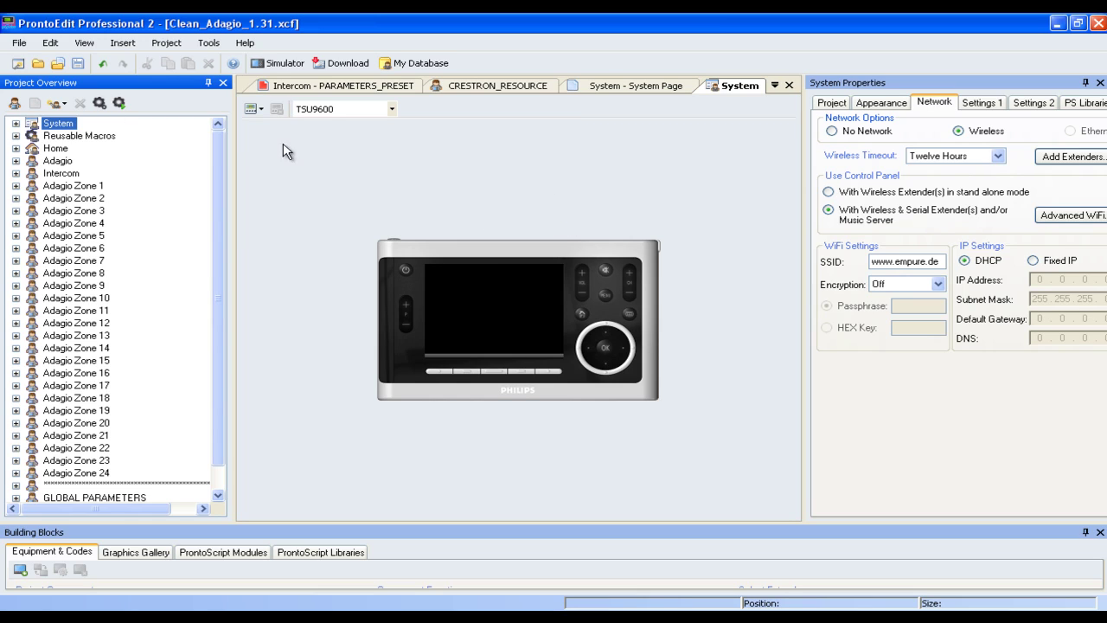
Step: Expand System in the Project Overview to list System Properties and System Page
left_click(15, 124)
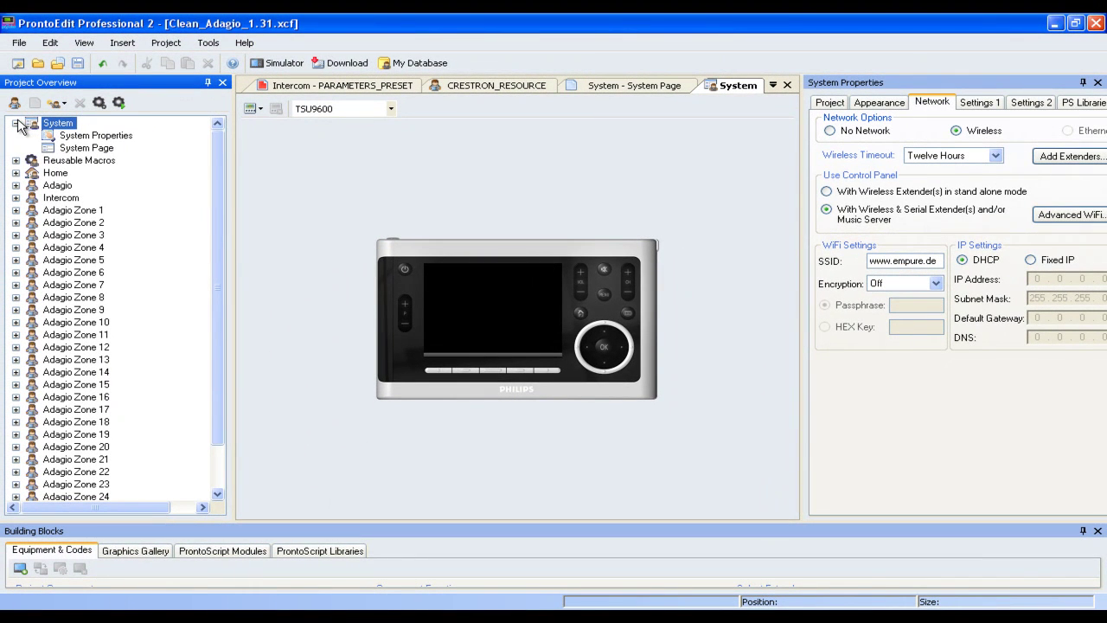
Step: Collapse System and select the Zone 1 button in the Home page's zone grid
left_click(16, 124)
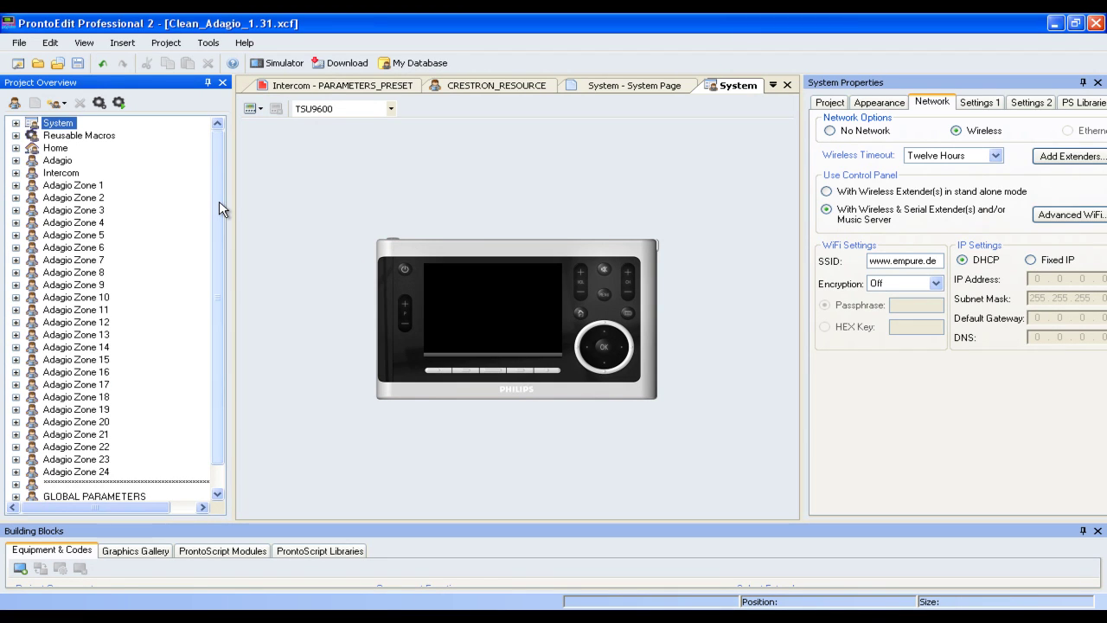
left_click_drag(219, 207, 220, 251)
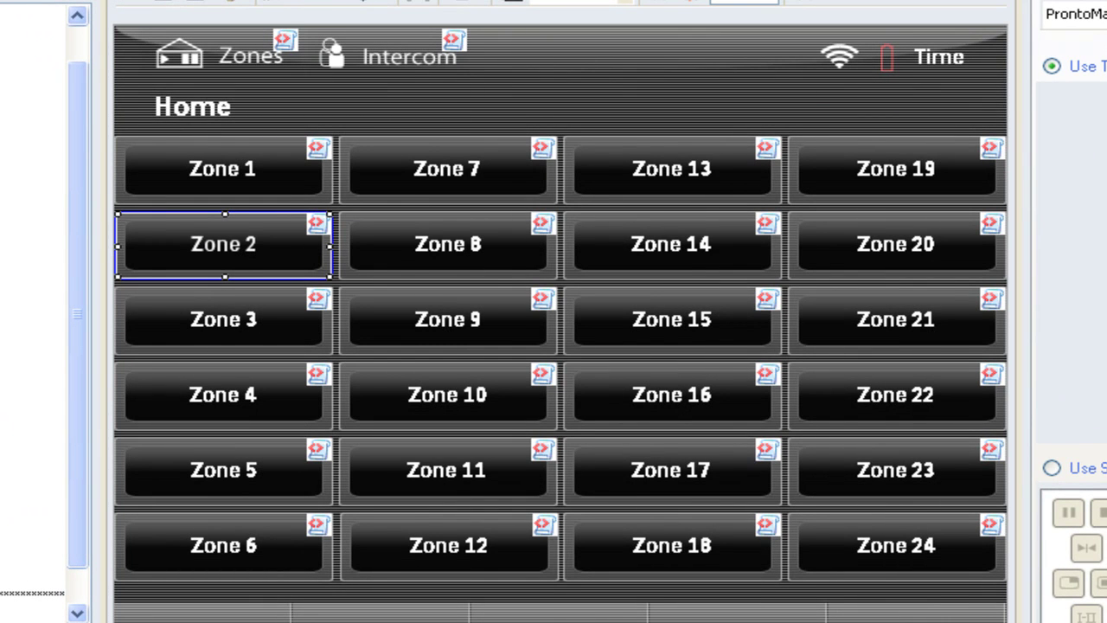
left_click(288, 170)
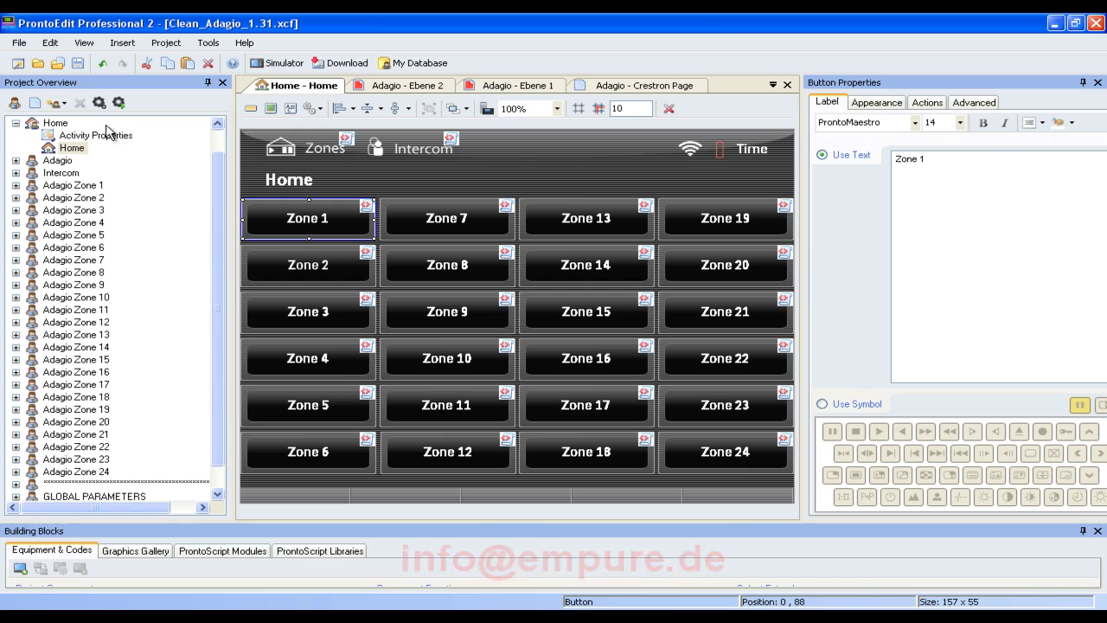
Step: Show the Home activity properties, then open Zones_1-30 under GLOBAL PARAMETERS
double_click(29, 126)
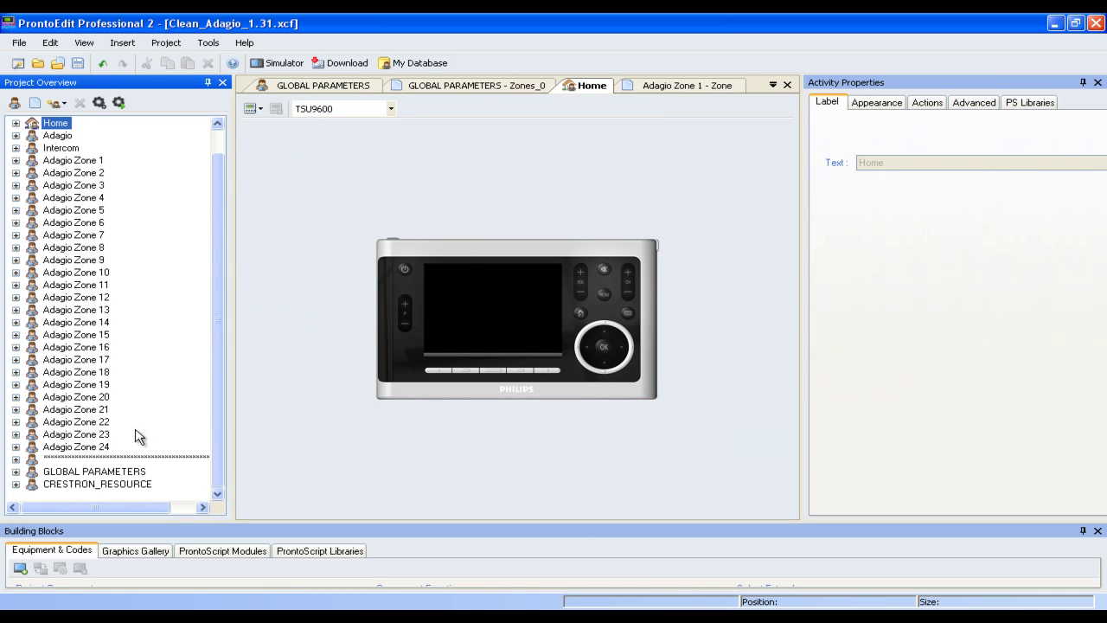
left_click(16, 471)
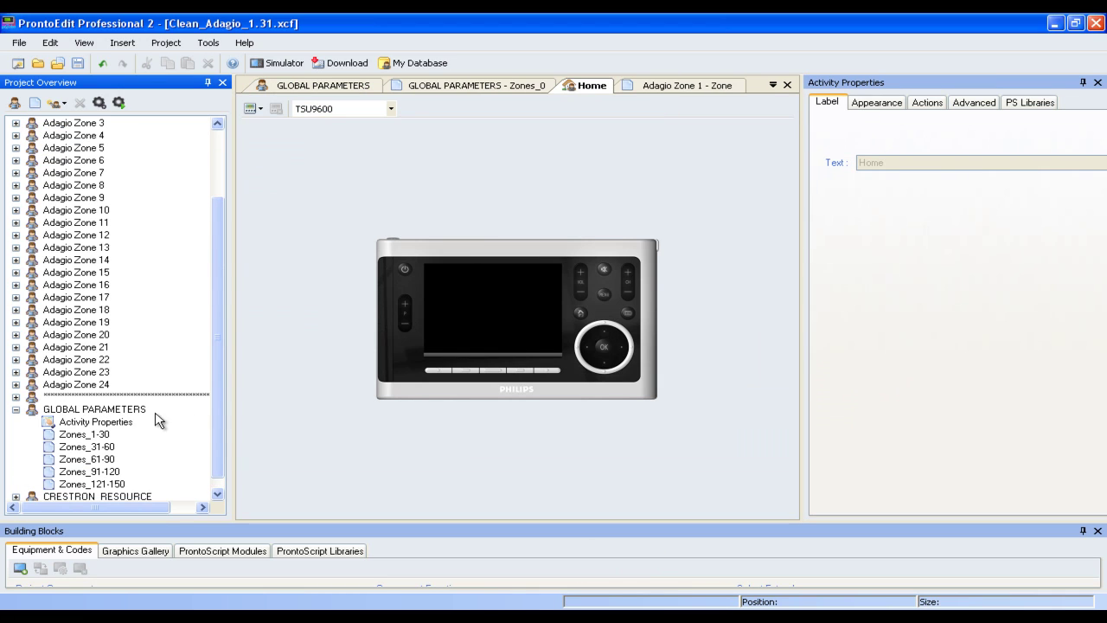
double_click(98, 434)
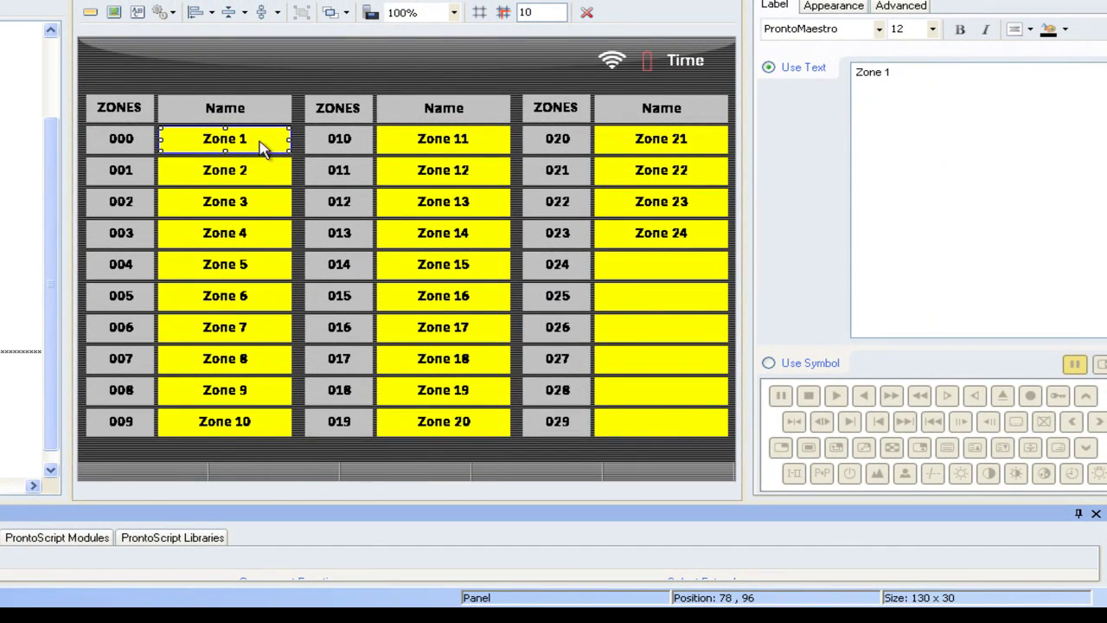
Step: Rename zone 000 to Dining Room and zone 001 to Living Room
left_click_drag(905, 75, 826, 86)
type("Dining Room")
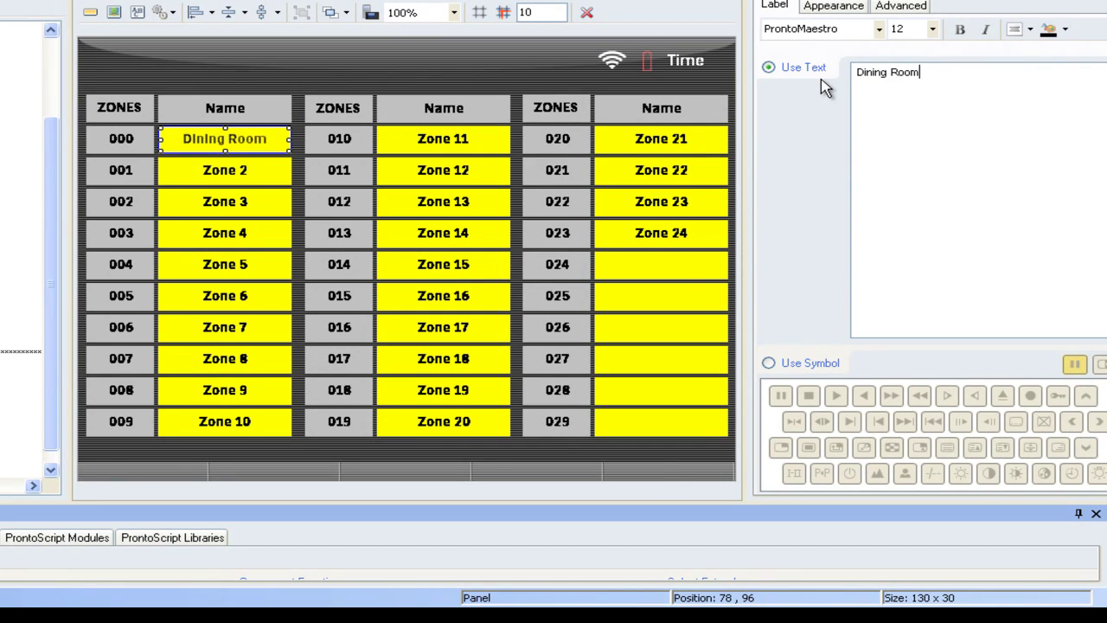
left_click(234, 170)
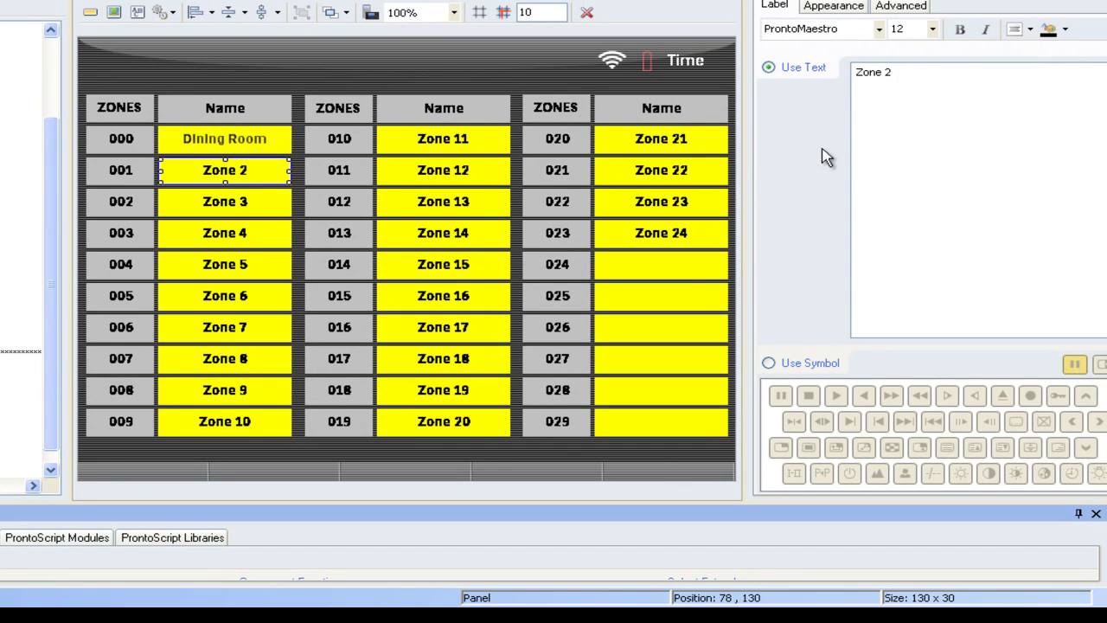
left_click_drag(899, 79, 672, 69)
type("Living ")
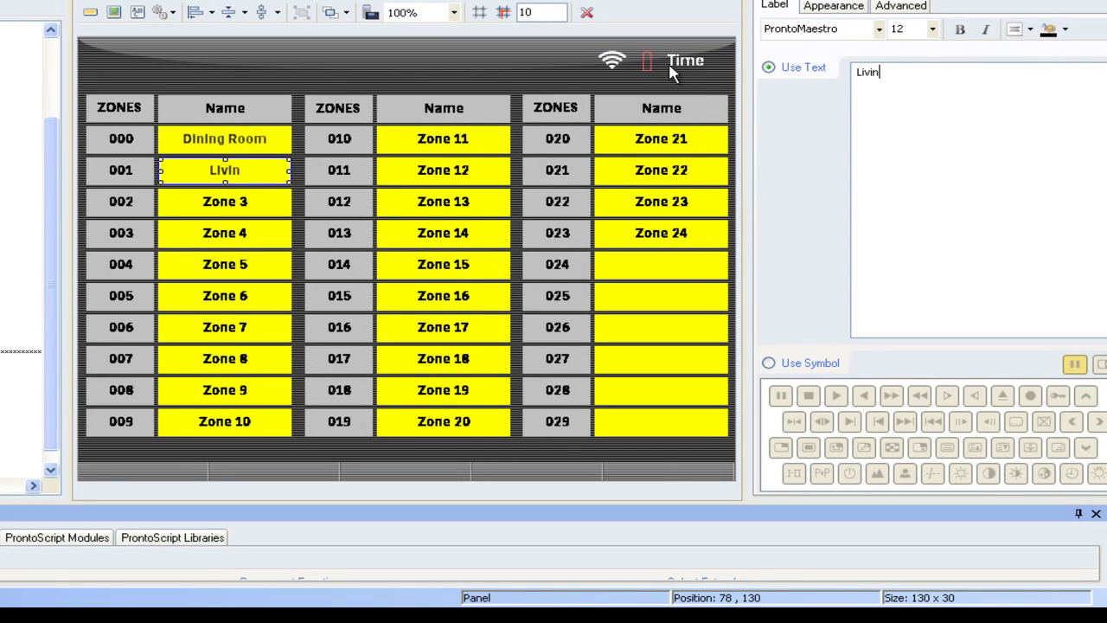
type("Room")
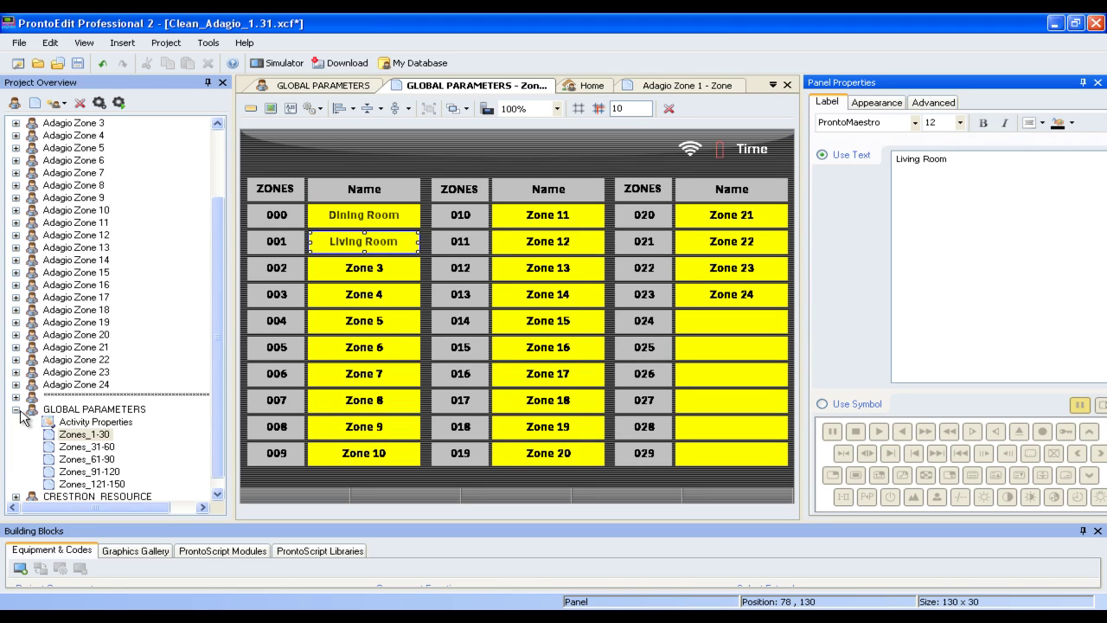
Step: Collapse GLOBAL PARAMETERS and open the Home page under the Home activity
left_click(16, 410)
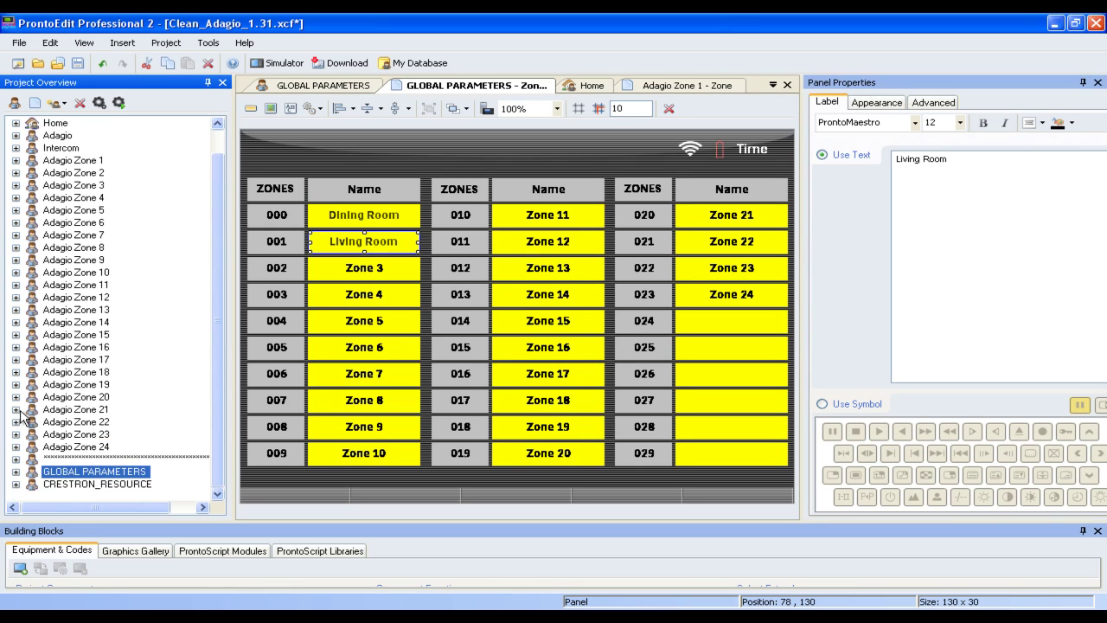
left_click(15, 122)
double_click(57, 148)
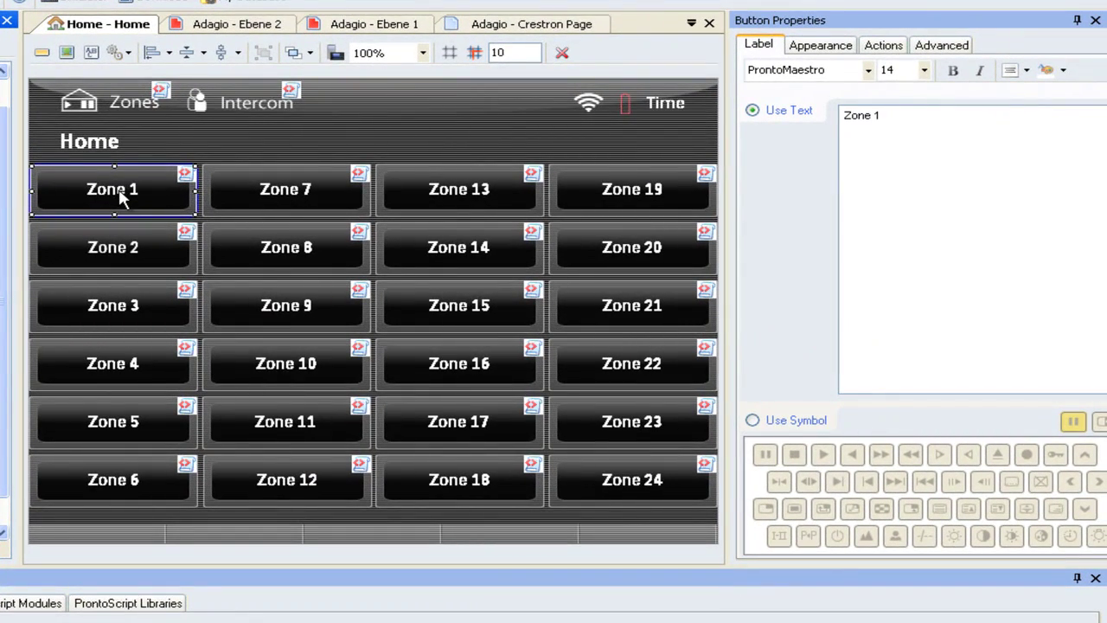
Step: Relabel the Zone 1 and Zone 2 buttons as Living Room and Dining Room
left_click_drag(923, 125, 813, 116)
type("L")
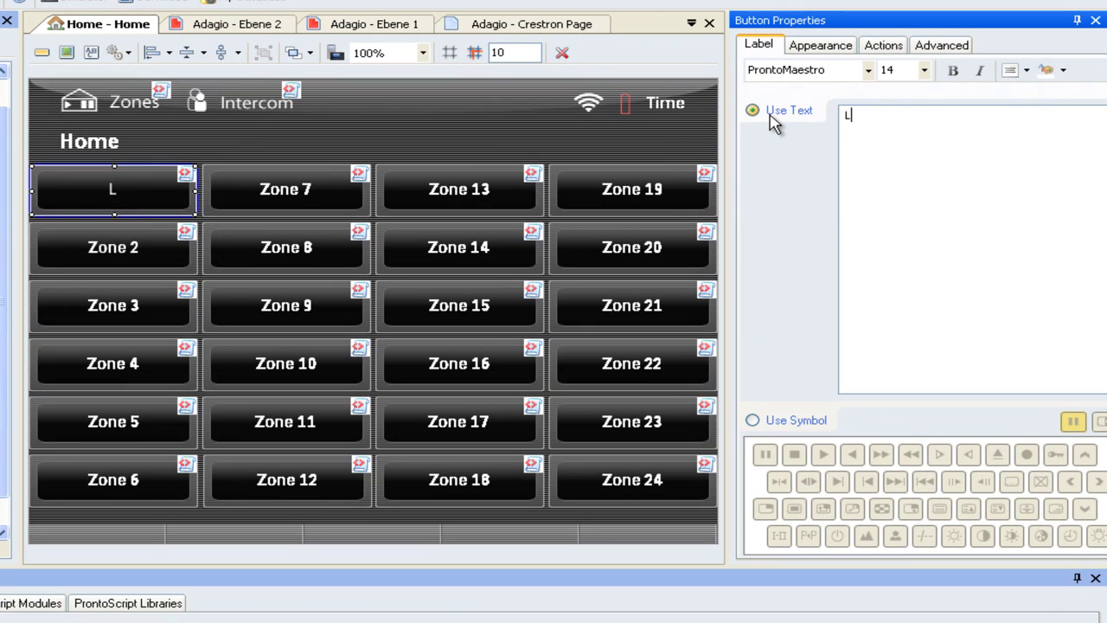
type("iving Room")
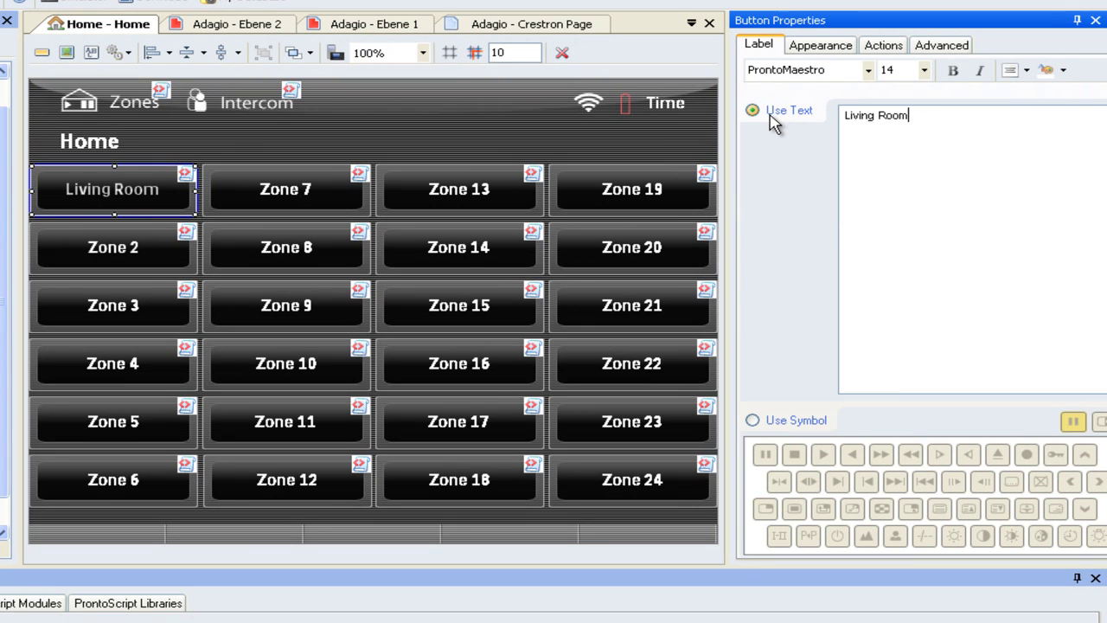
left_click(176, 250)
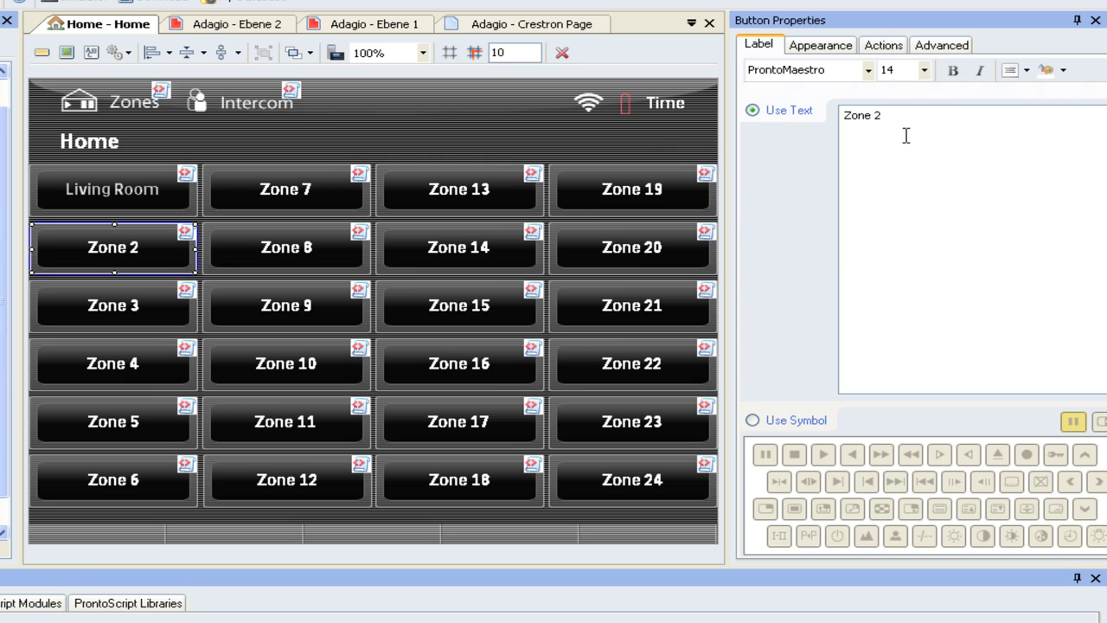
left_click_drag(905, 125, 804, 139)
type("L")
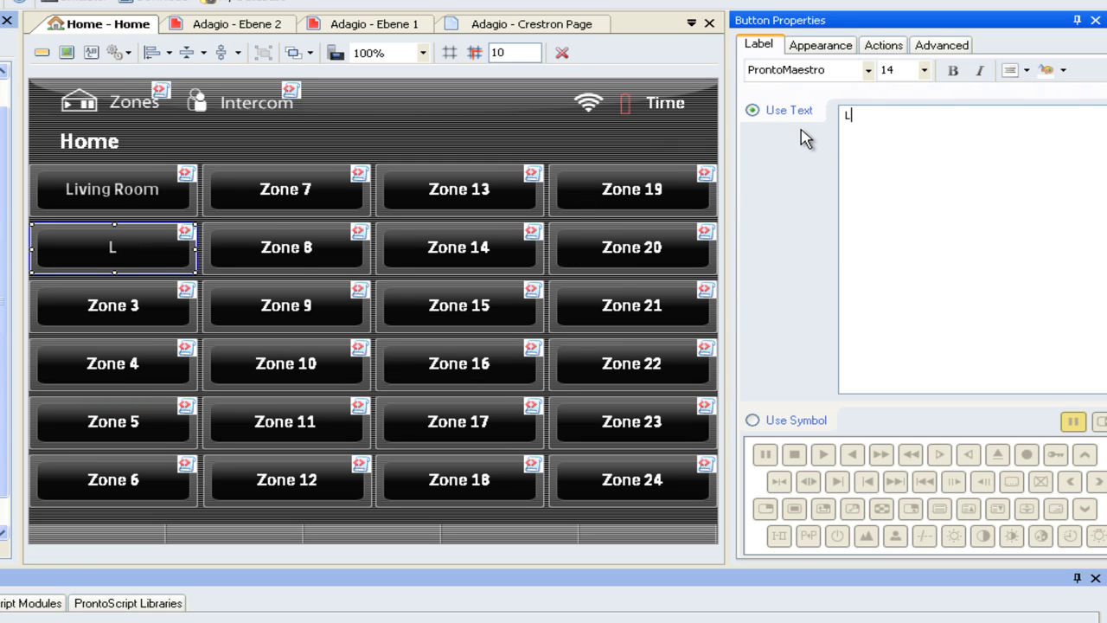
key("BackSpace")
type("Dining Room")
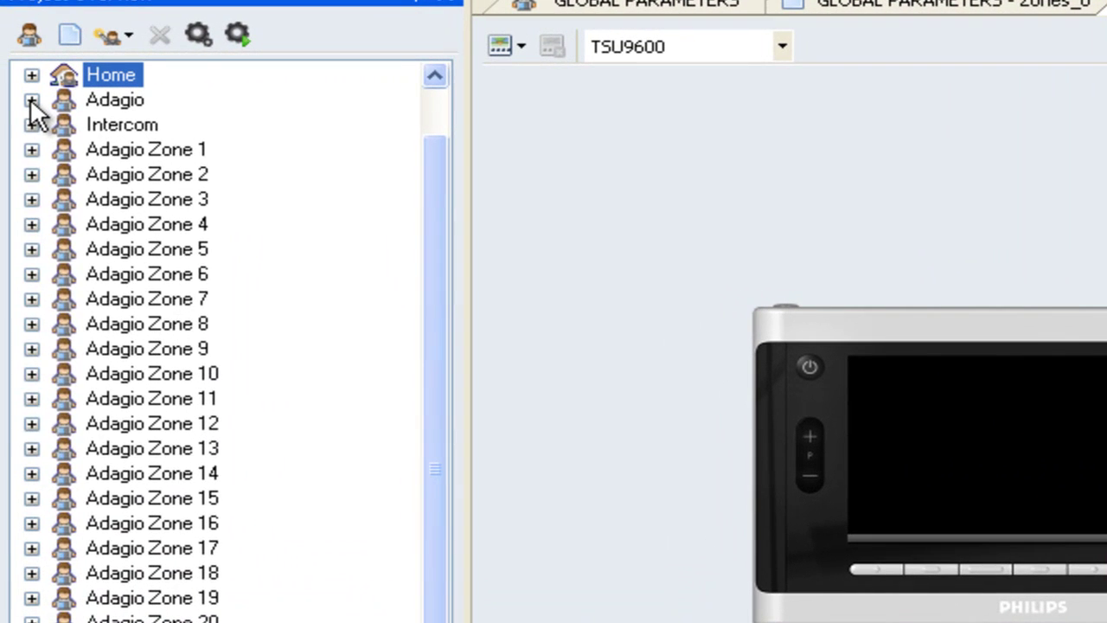
Step: Open Adagio's PARAMETERS_GENERAL page, check Adagio IP 192.168.65.88, and select Used Zone Pages
left_click(0, 86)
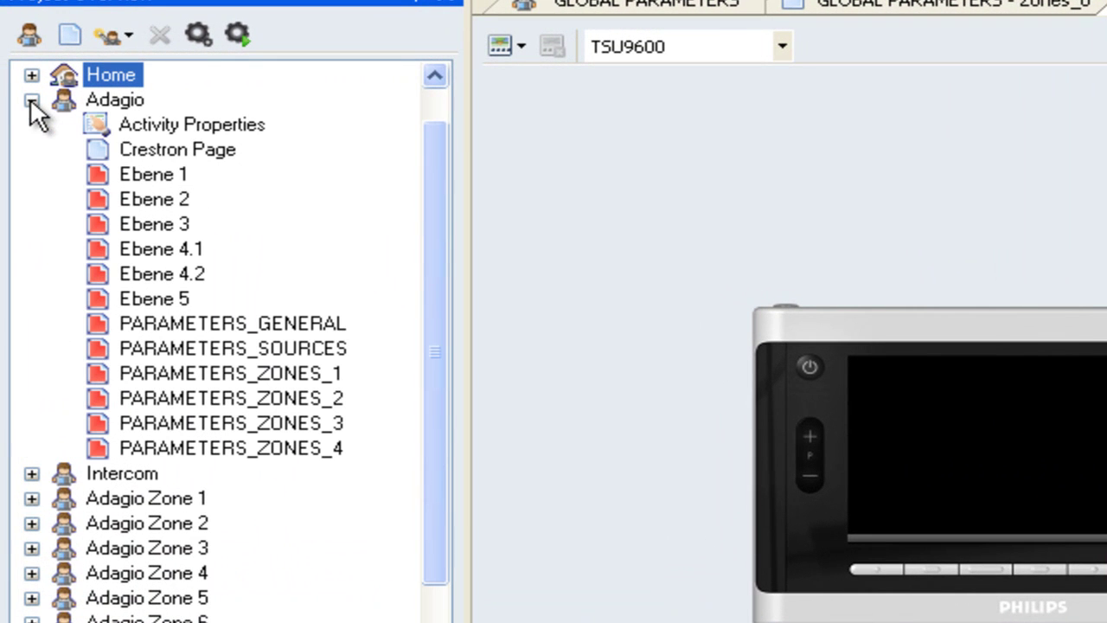
left_click(219, 325)
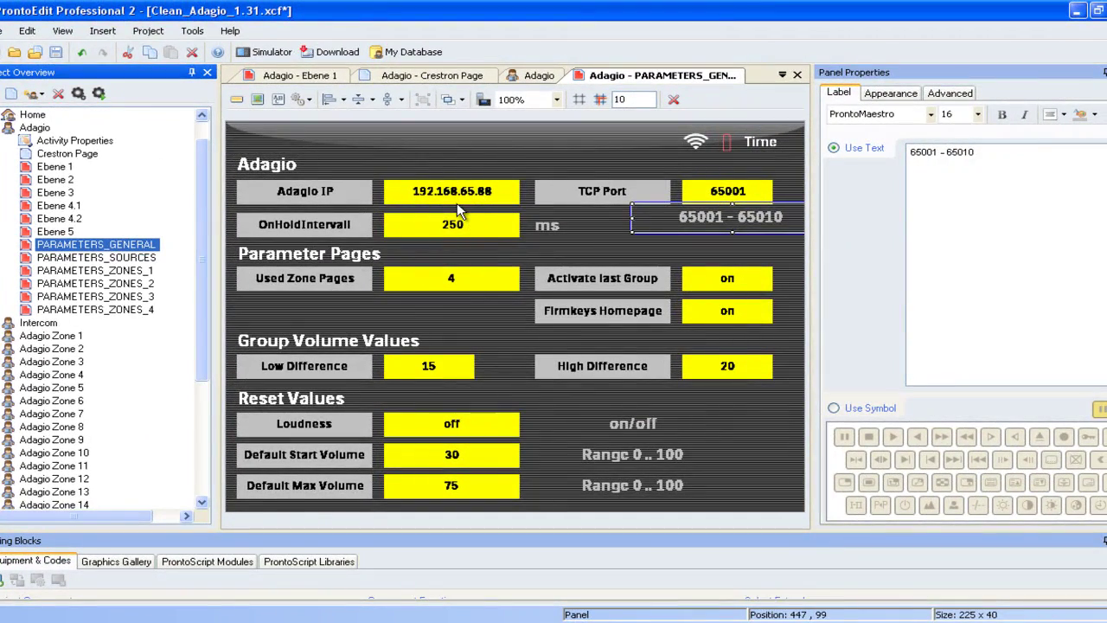
left_click(460, 205)
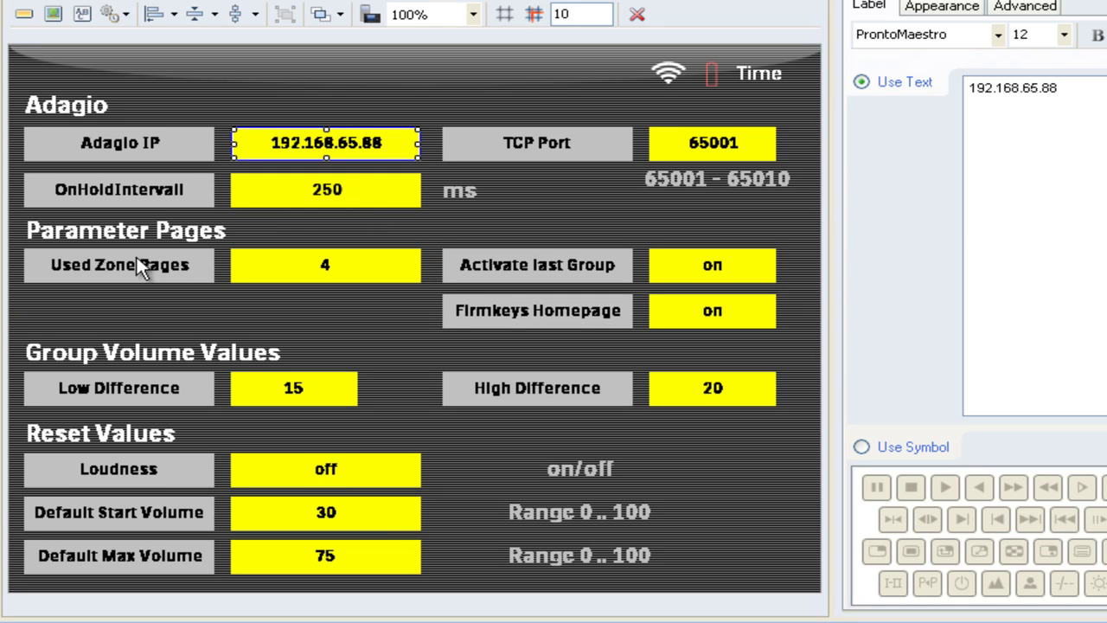
left_click(337, 275)
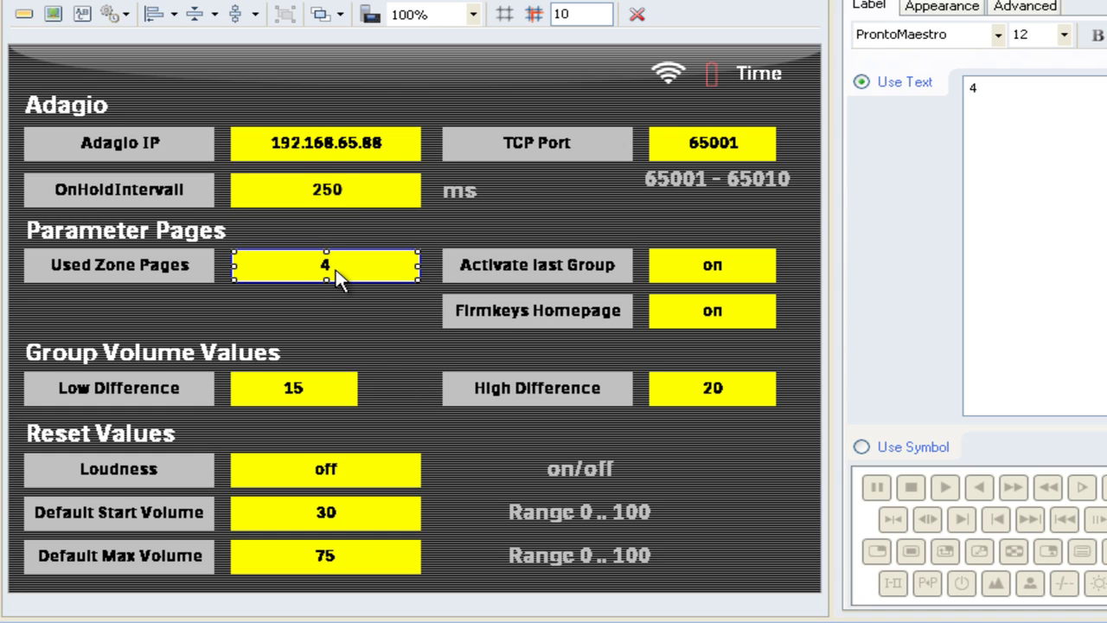
Step: Change Used Zone Pages from 4 to 2, then select the Activate last Group value
key("ctrl+a")
type("2")
left_click(729, 271)
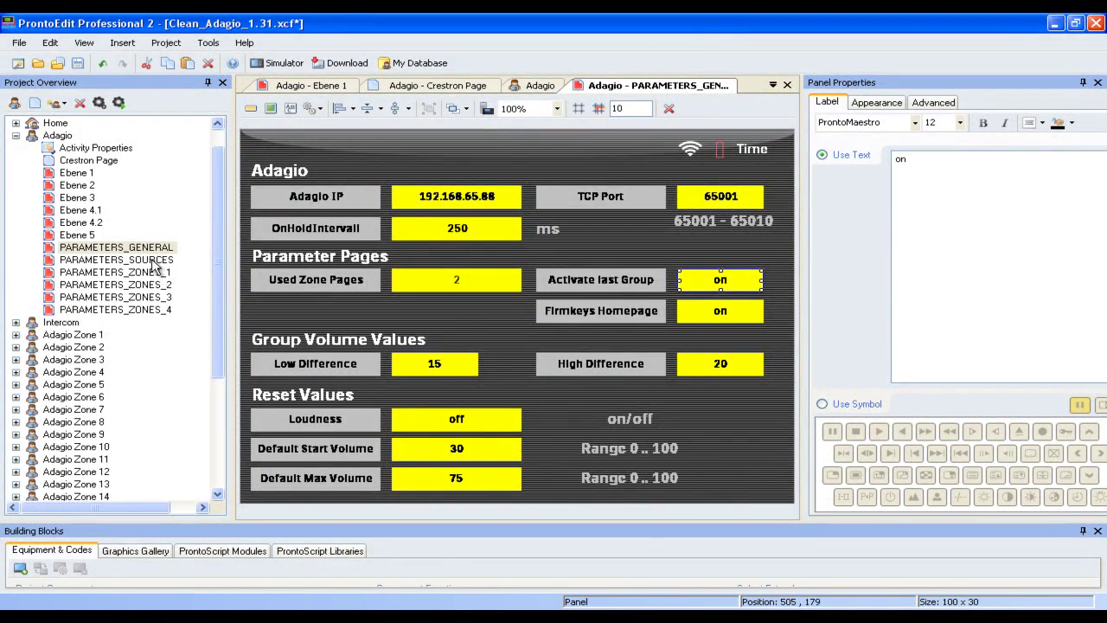
Step: Open PARAMETERS_SOURCES and rename Source 1 to TV and Source 2 to Camera
double_click(153, 260)
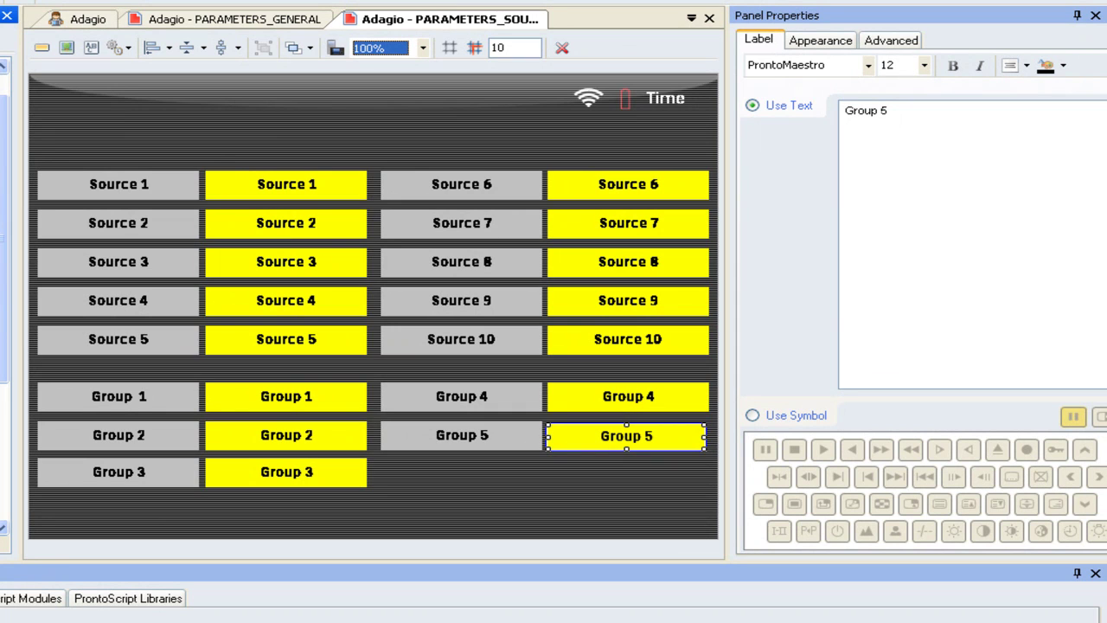
left_click(296, 192)
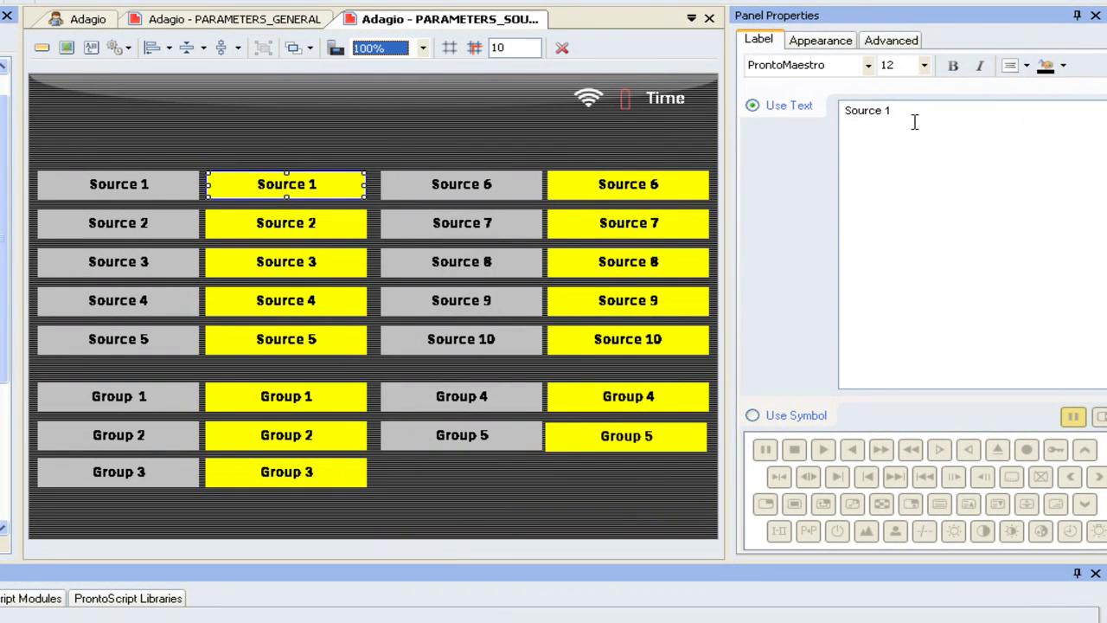
left_click_drag(913, 121, 657, 119)
type("TV")
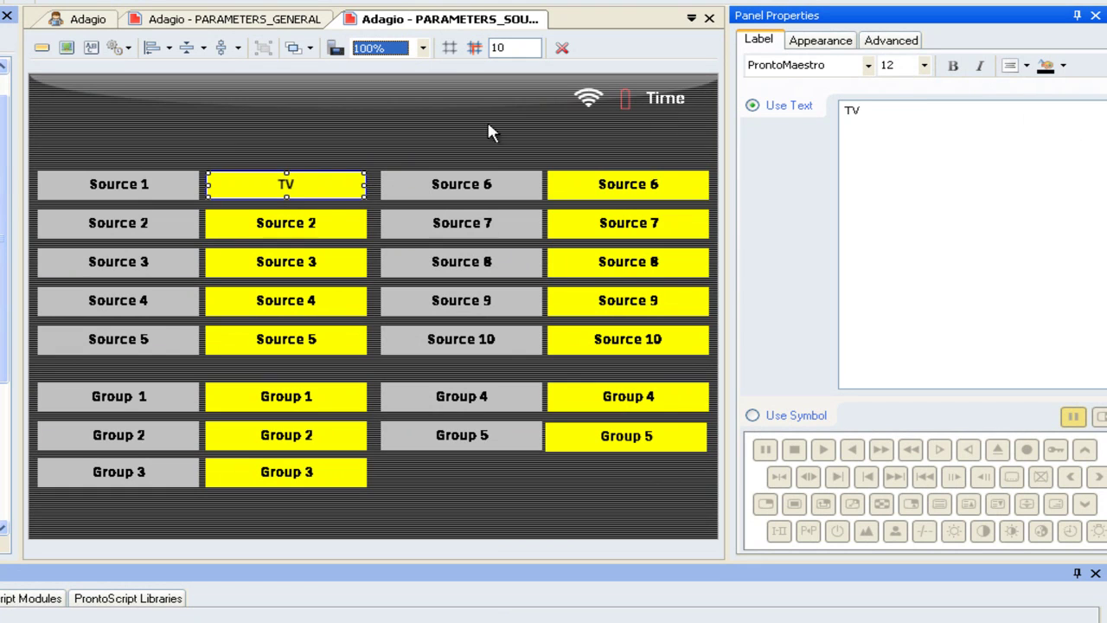
left_click(326, 218)
left_click_drag(892, 113, 661, 134)
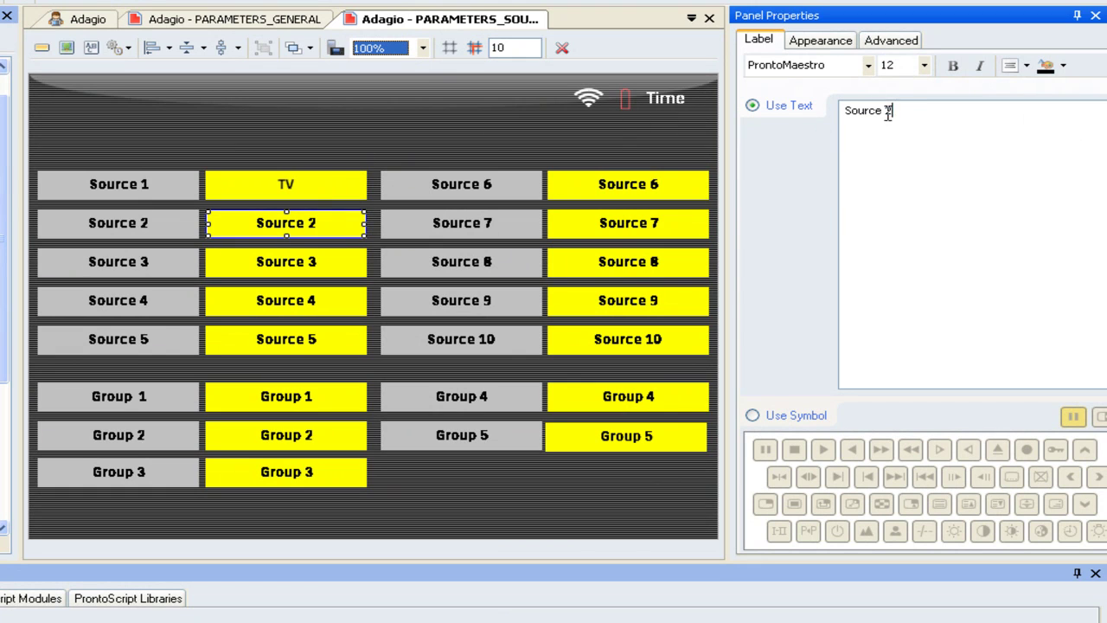
type("Camera")
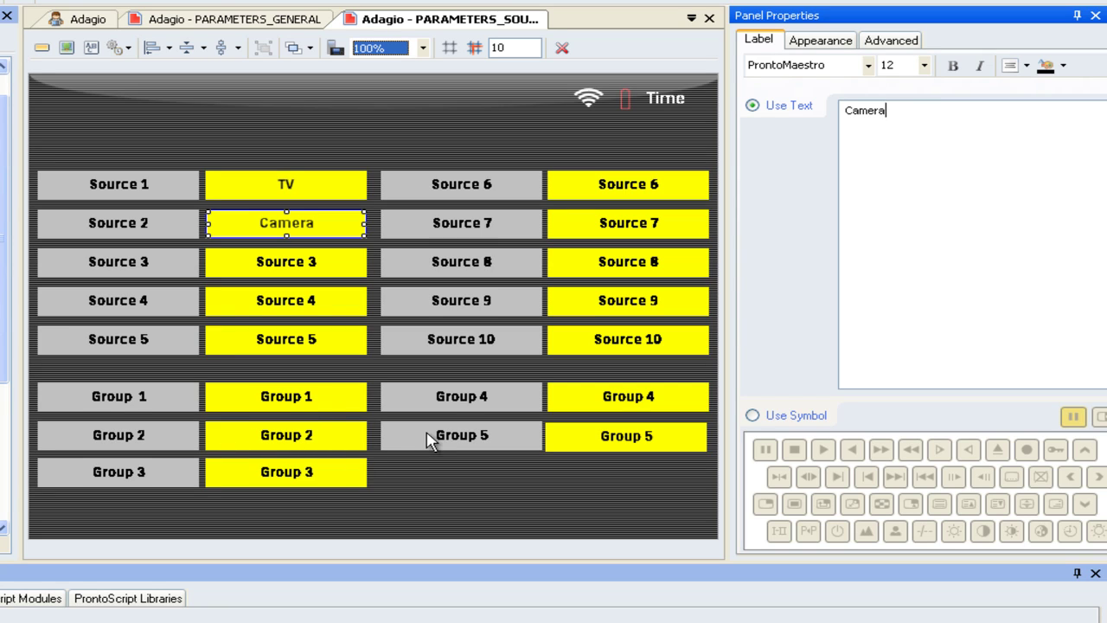
Step: Relabel the Group 1 and Group 2 buttons as All Zones and Living Area
left_click(305, 408)
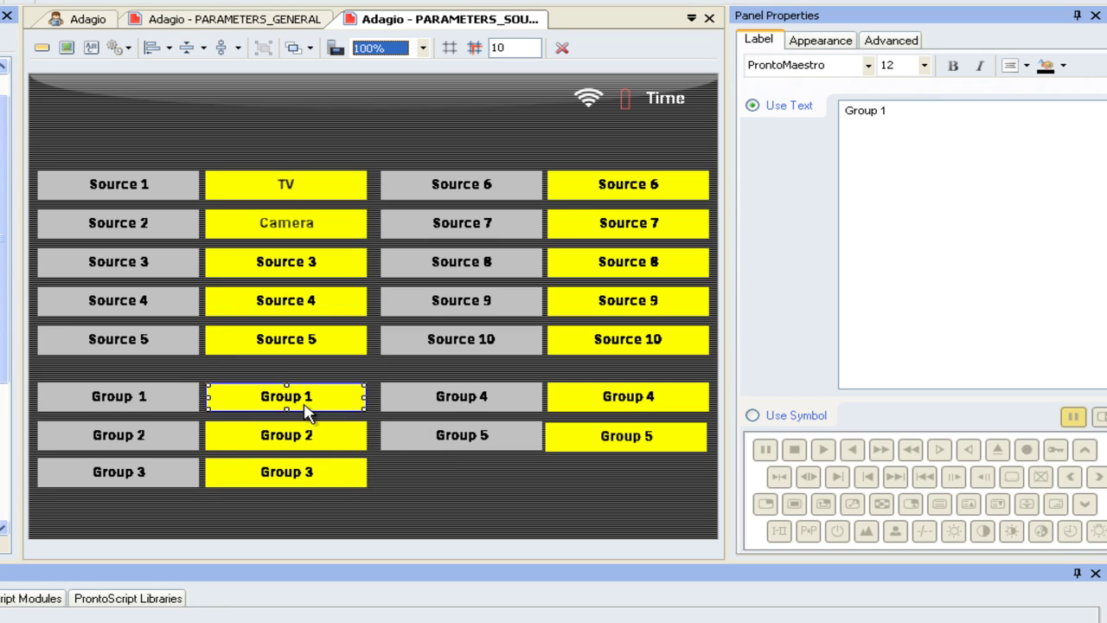
left_click(861, 124)
key("ctrl+a")
type("All")
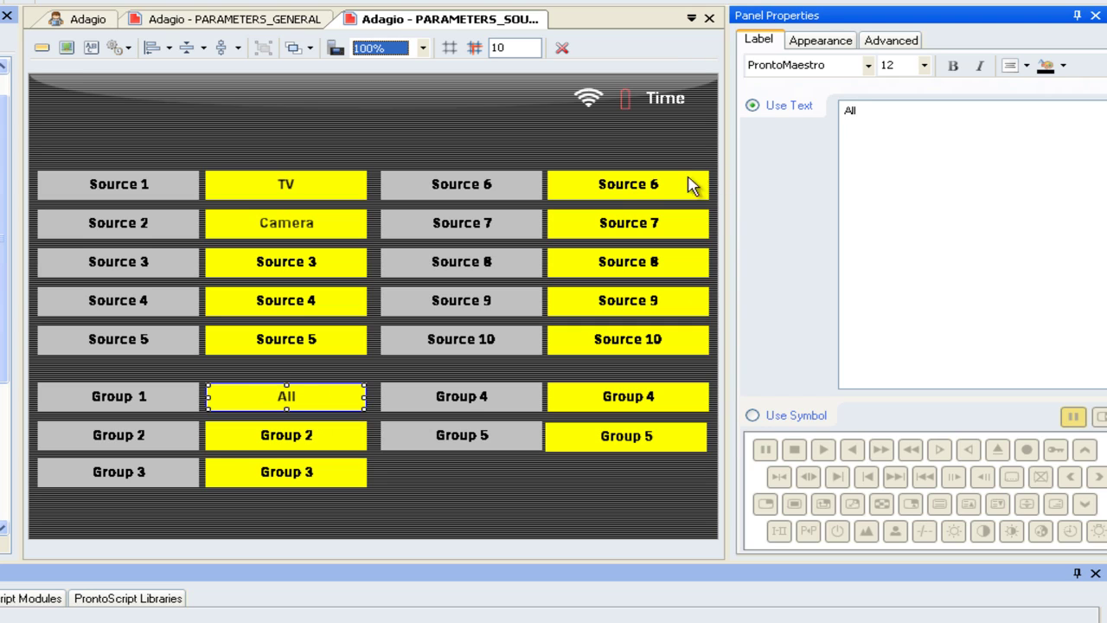
type(" Zones")
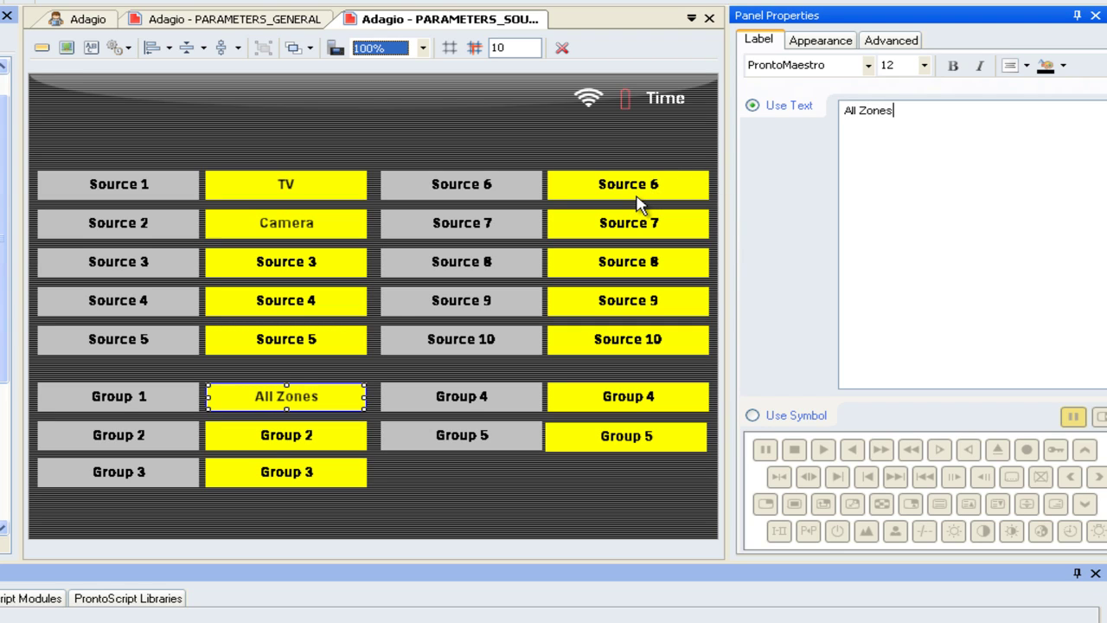
left_click(321, 431)
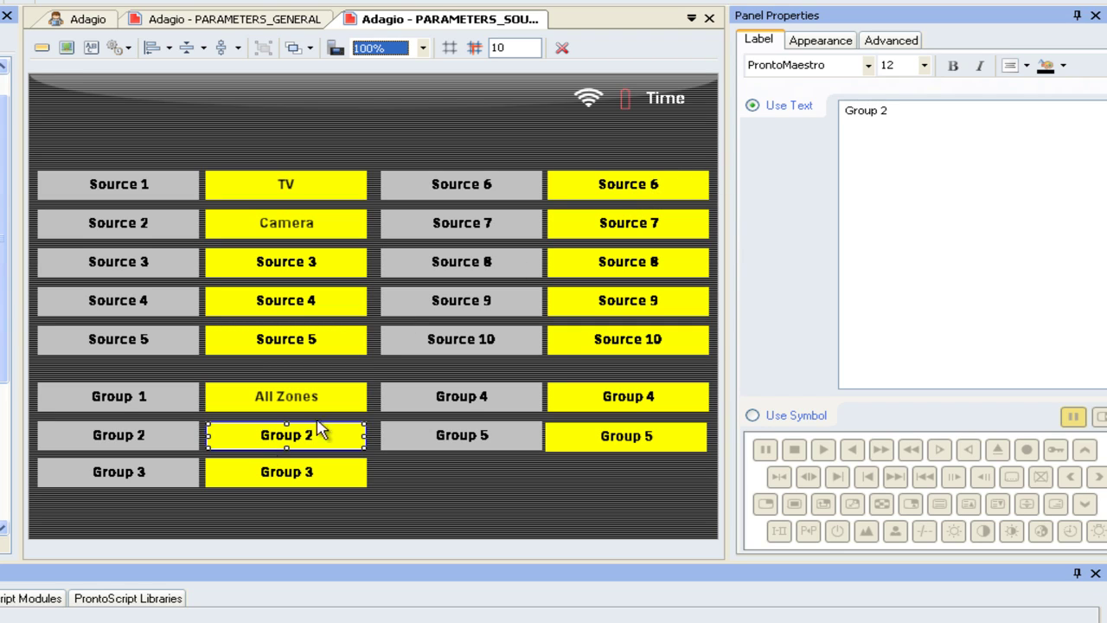
left_click(904, 121)
key("ctrl+a")
type("Living Area")
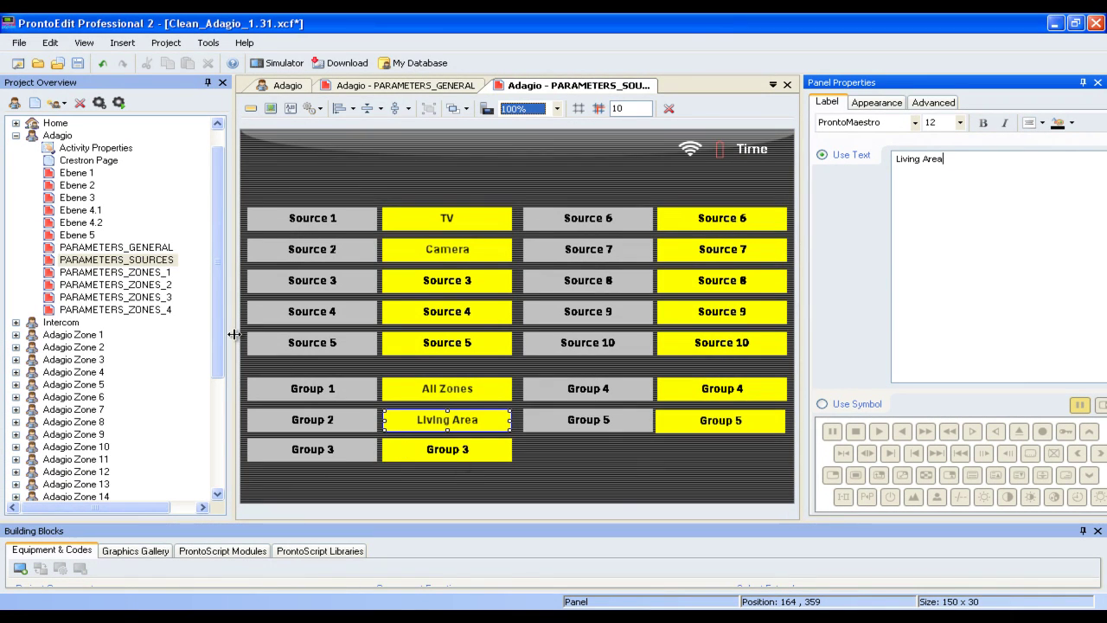
Step: Open PARAMETERS_ZONES_1 and re-enter X in Zone 2's source 4 access cell
double_click(159, 275)
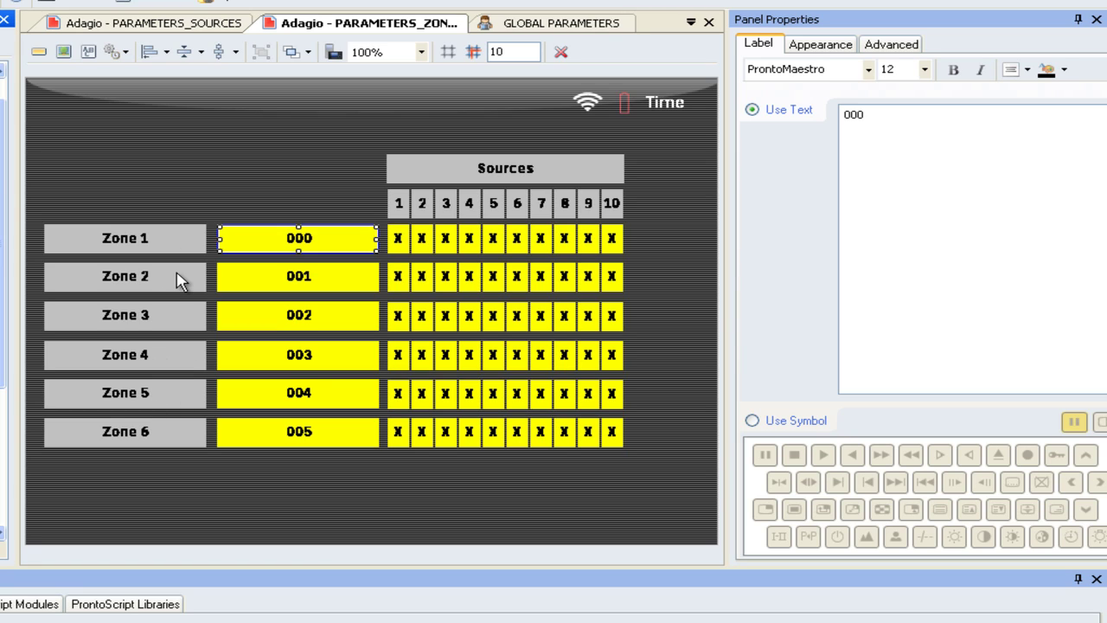
left_click(469, 276)
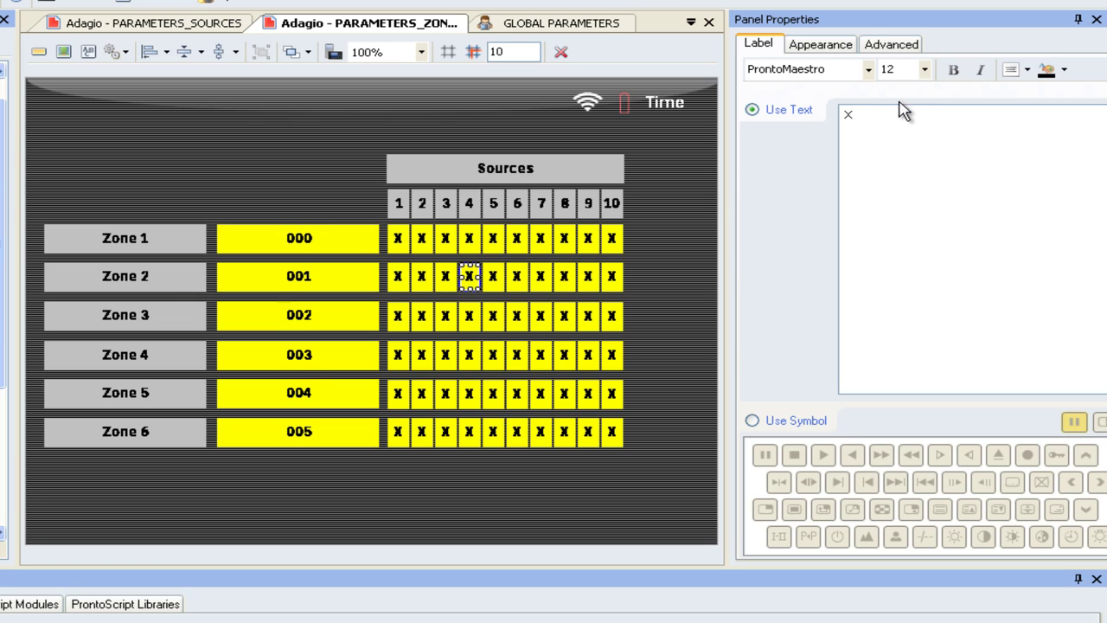
left_click(788, 116)
key("Delete")
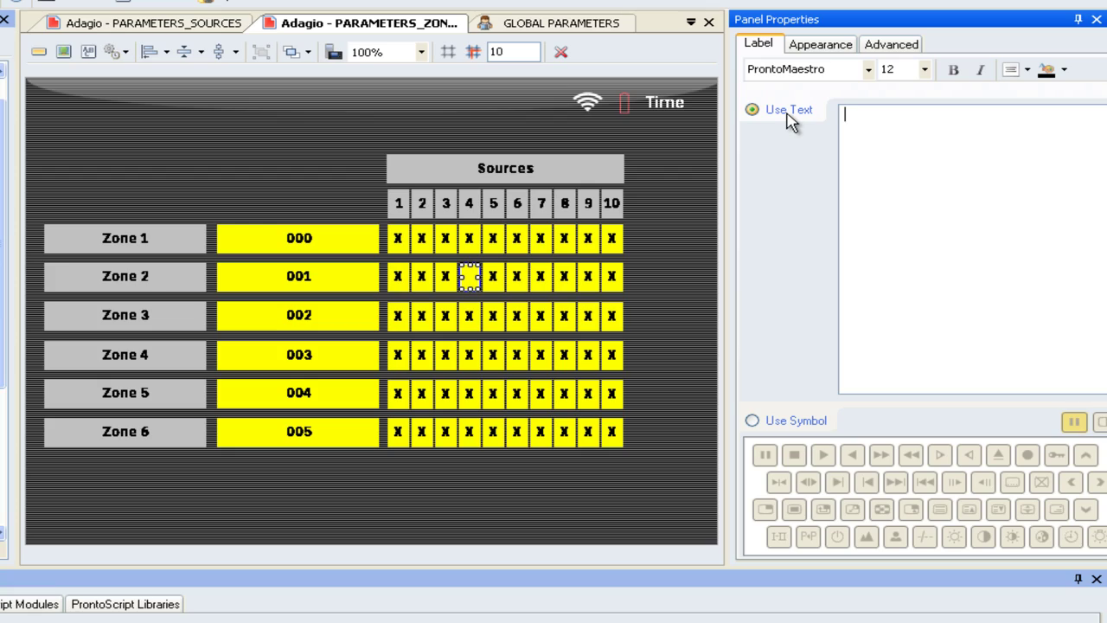
type("X")
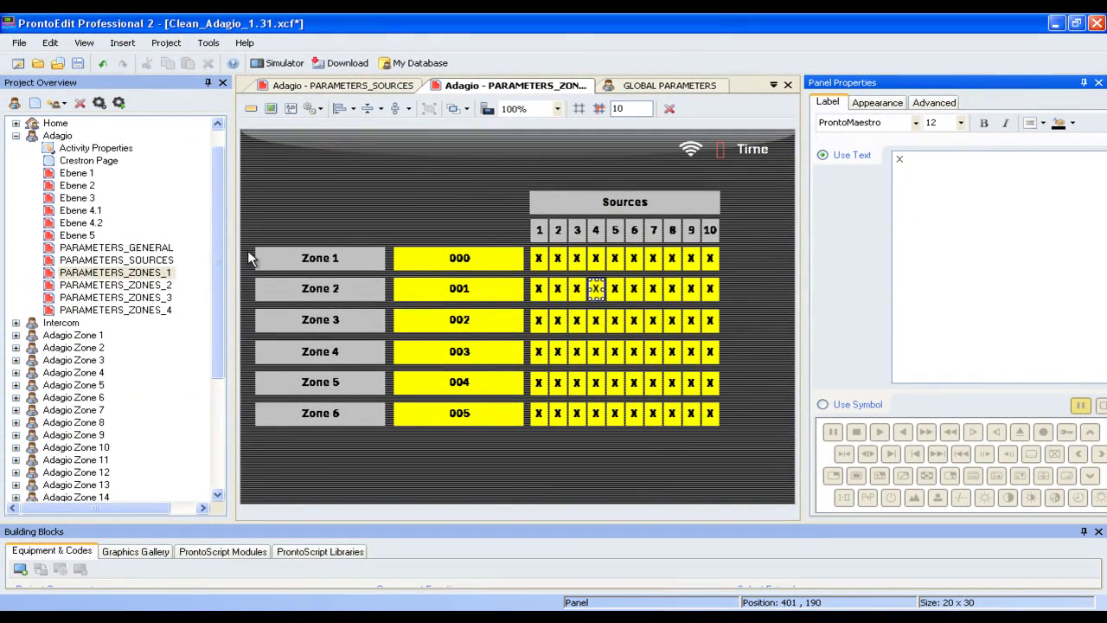
Step: Look through PARAMETERS_ZONES_2, _3 and _4, then collapse and select the Adagio activity
left_click(82, 286)
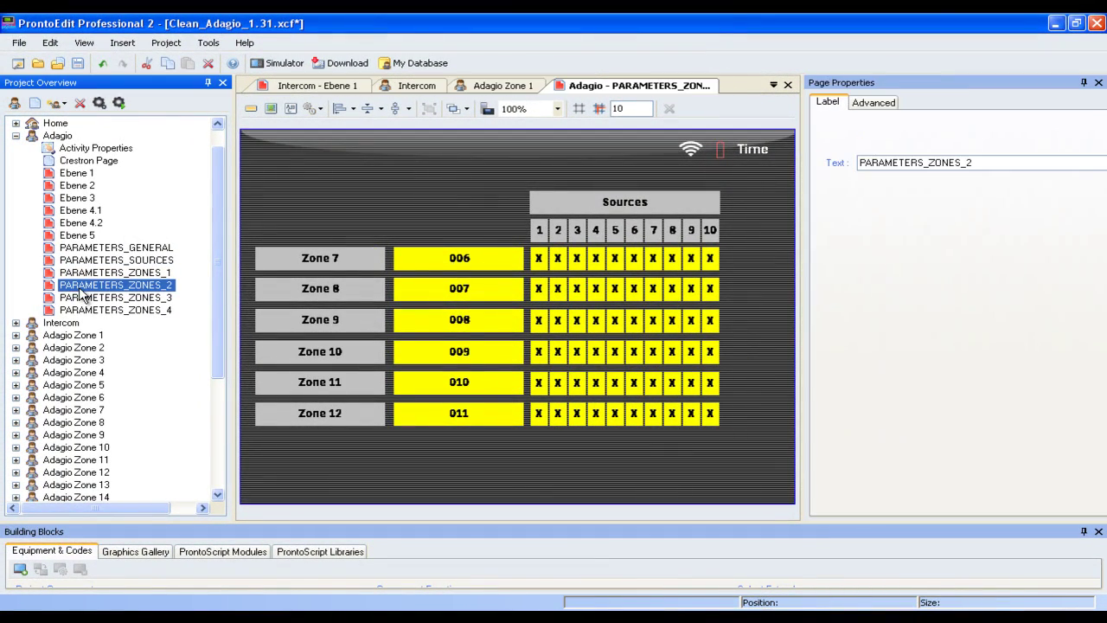
left_click(84, 297)
left_click(95, 311)
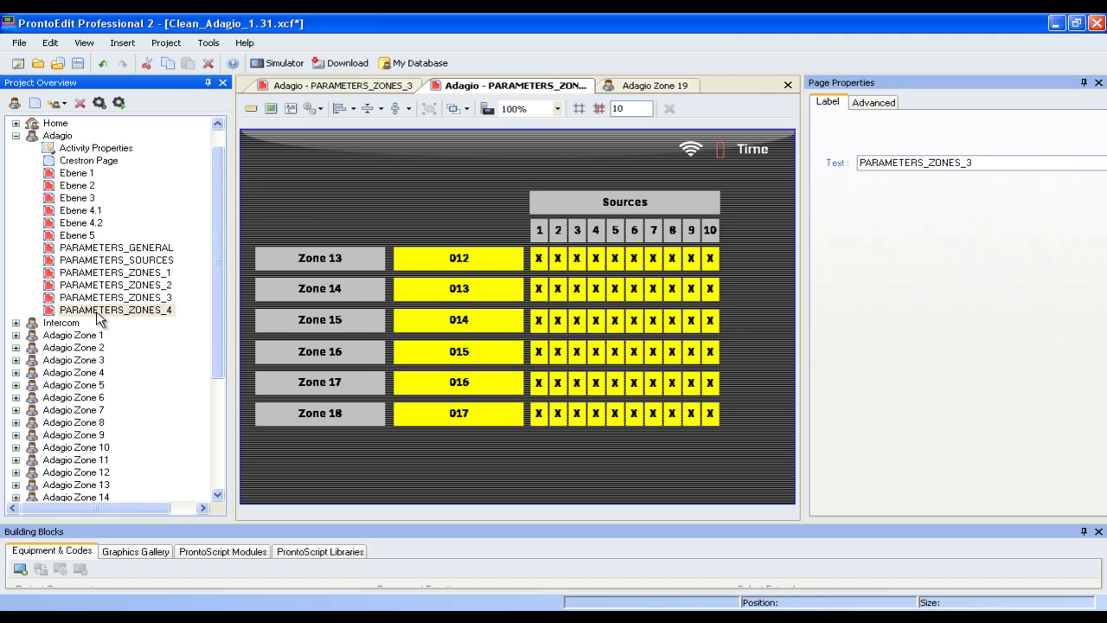
left_click(15, 136)
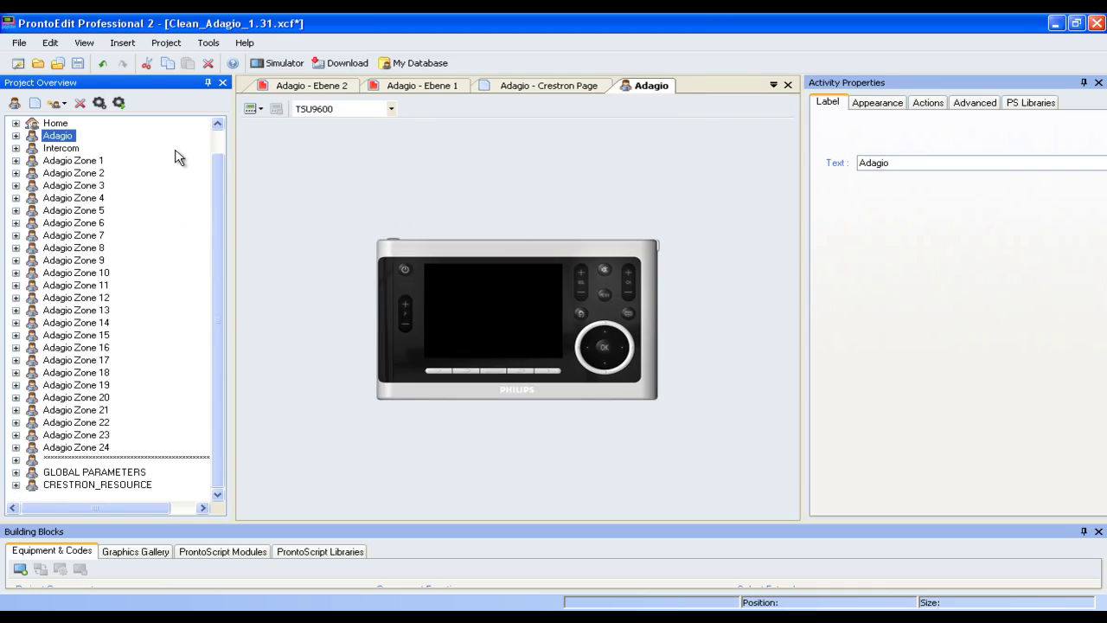